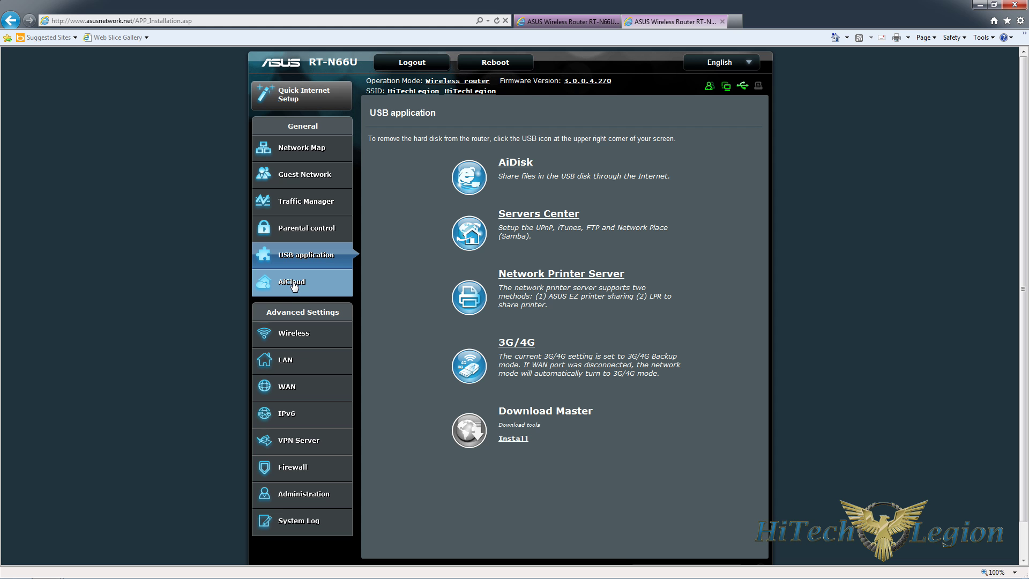
# - Open the AiCloud page to see Cloud Disk and Smart Access, both switched off
pyautogui.click(292, 283)
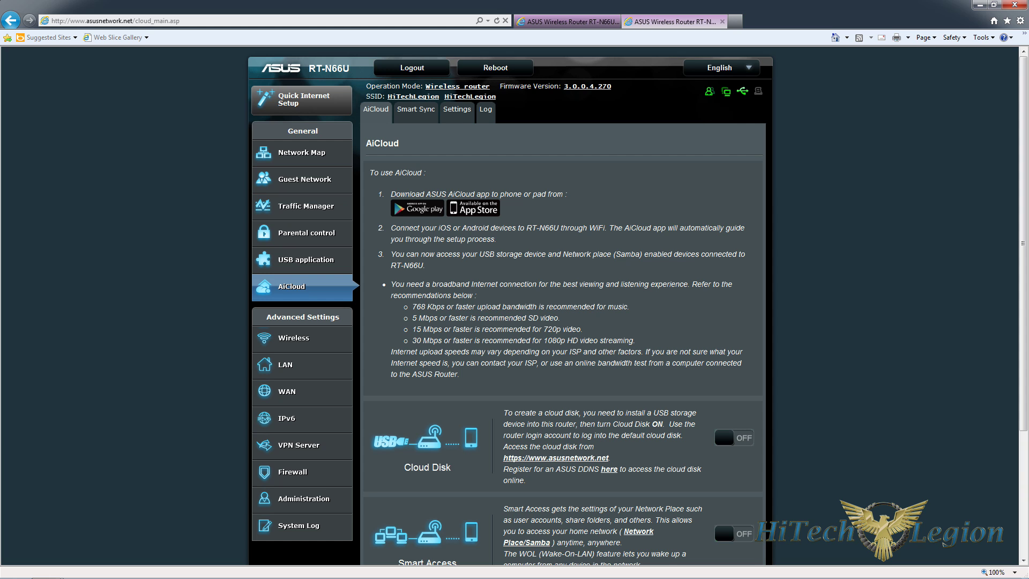
pyautogui.scroll(-3, 991, 232)
pyautogui.scroll(-1, 991, 232)
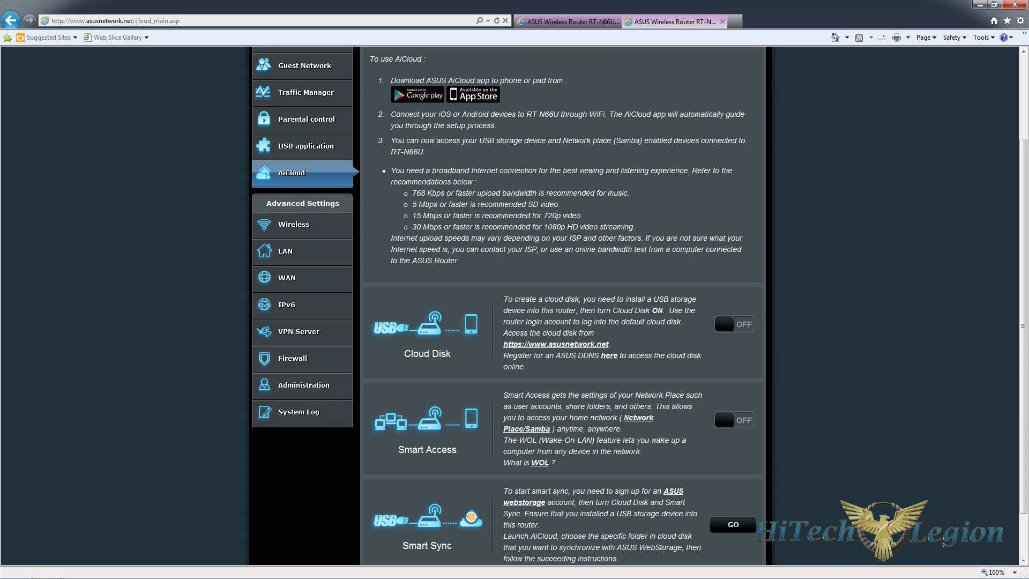
pyautogui.moveTo(390, 171); pyautogui.dragTo(465, 261)
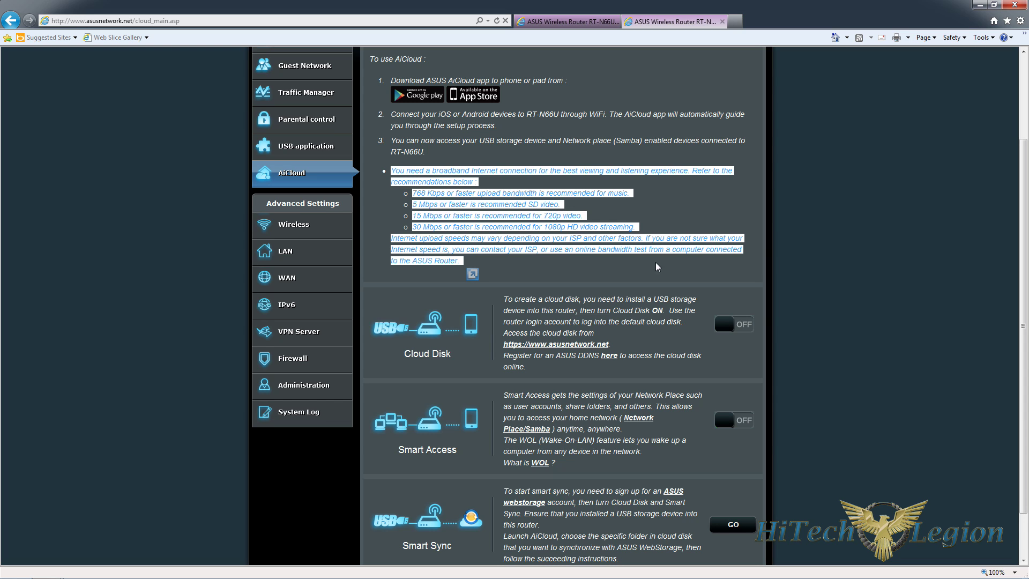
pyautogui.click(619, 227)
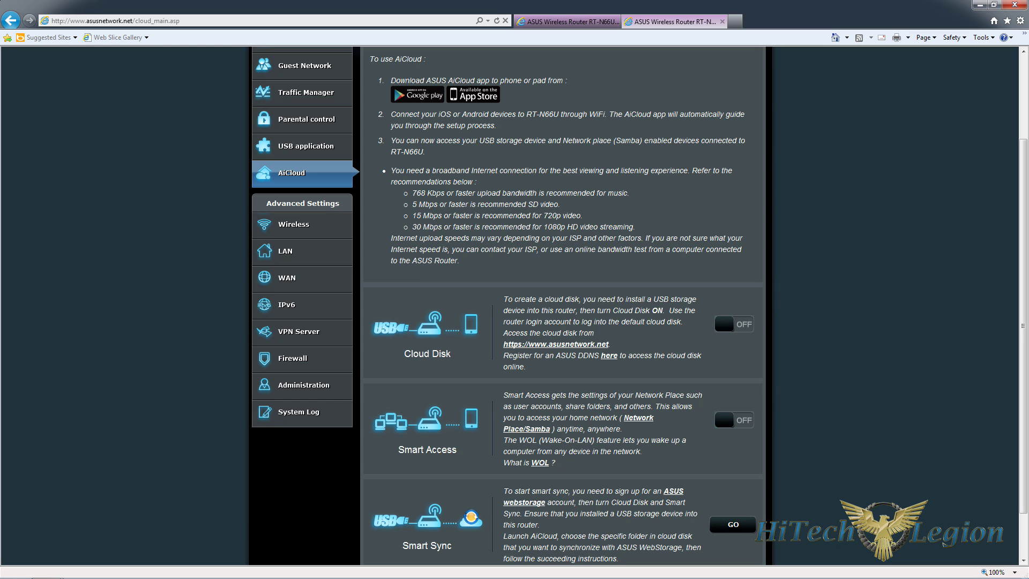
pyautogui.moveTo(600, 226); pyautogui.dragTo(407, 216)
pyautogui.click(407, 215)
pyautogui.moveTo(558, 204); pyautogui.dragTo(411, 193)
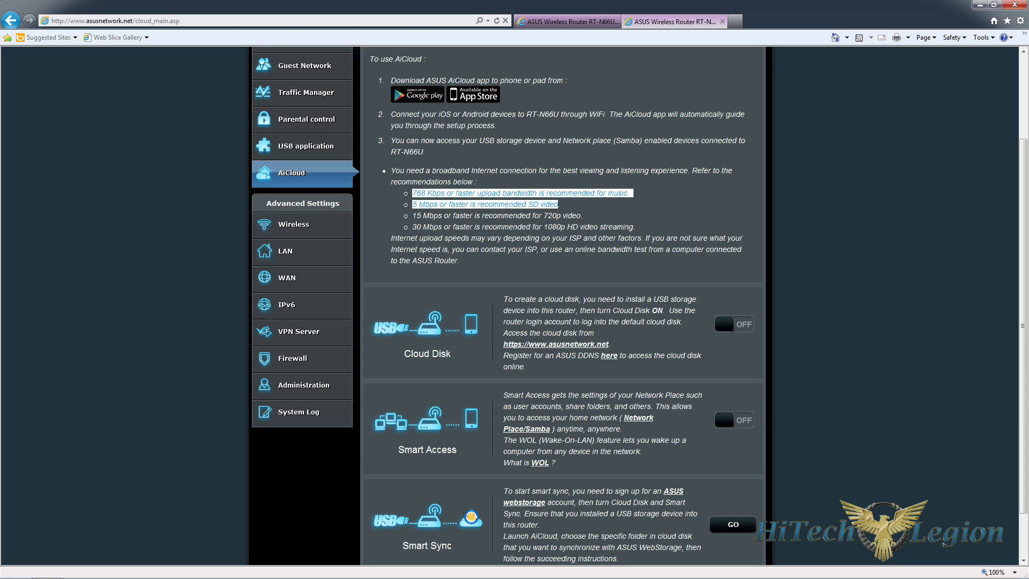
pyautogui.click(414, 204)
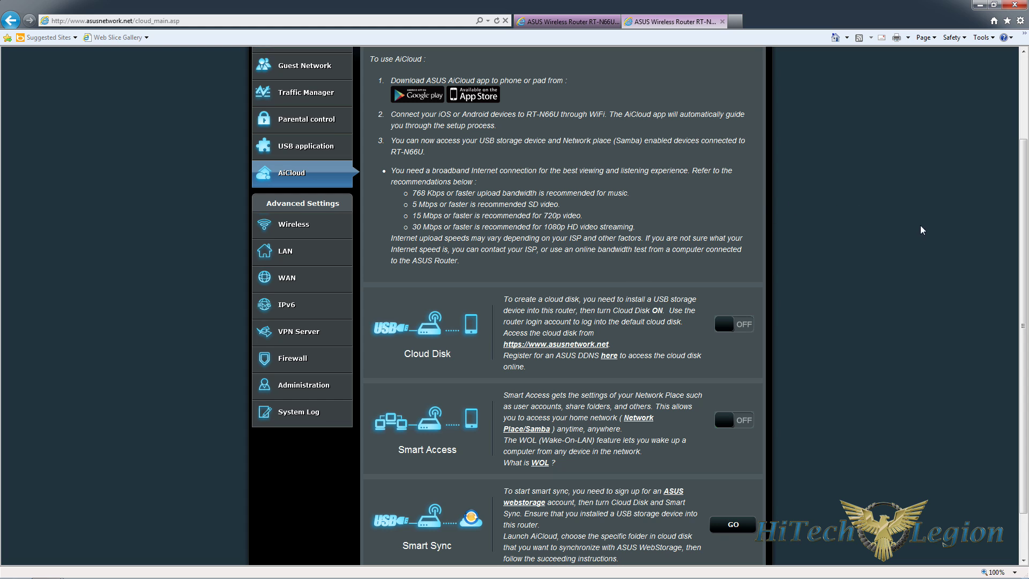
pyautogui.scroll(-1, 1025, 251)
pyautogui.scroll(-2, 1024, 273)
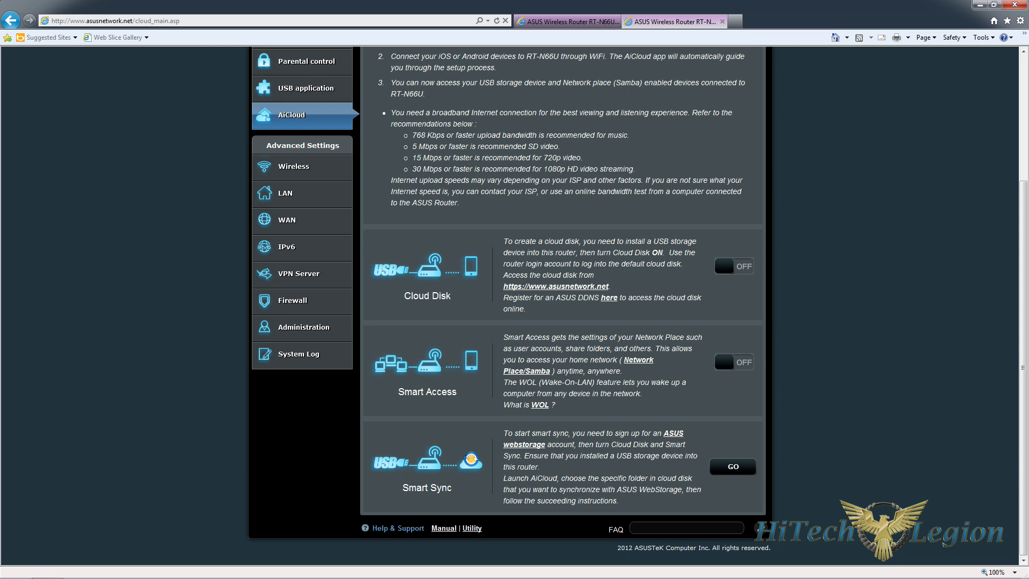
# - Switch Cloud Disk on, accept the AiCloud terms of use, and follow the DDNS registration link
pyautogui.click(721, 263)
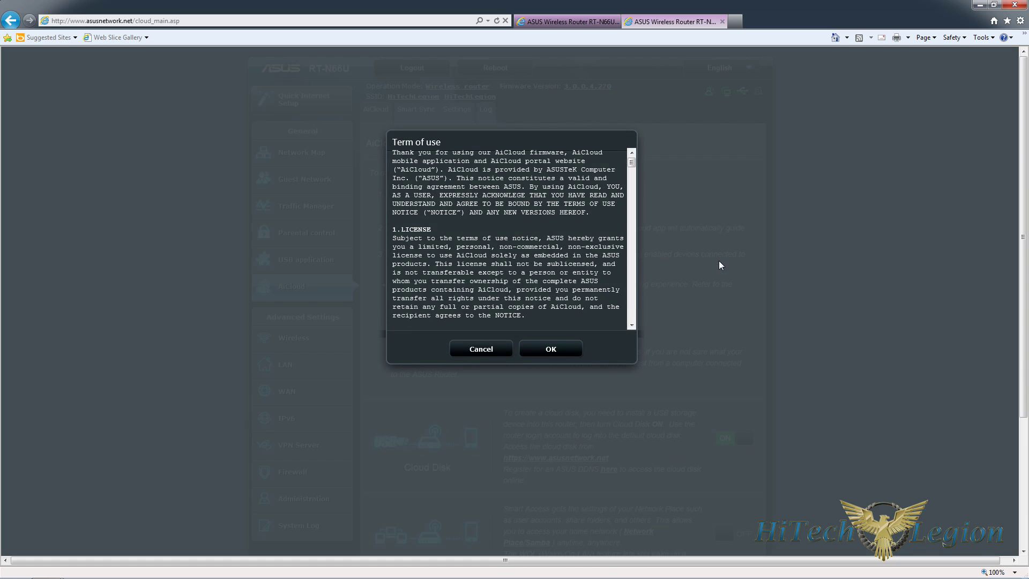
pyautogui.click(552, 349)
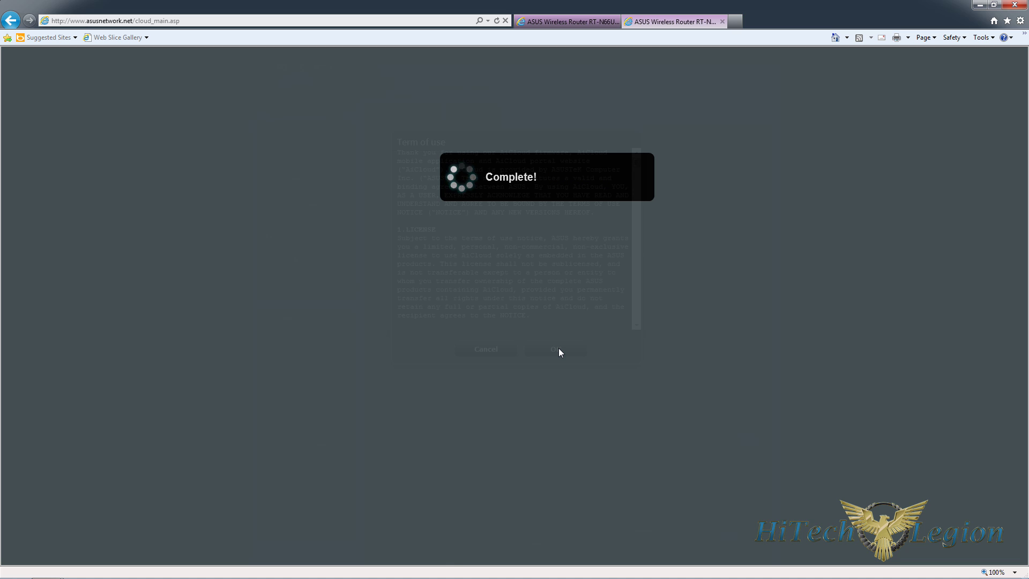
pyautogui.scroll(-3, 562, 306)
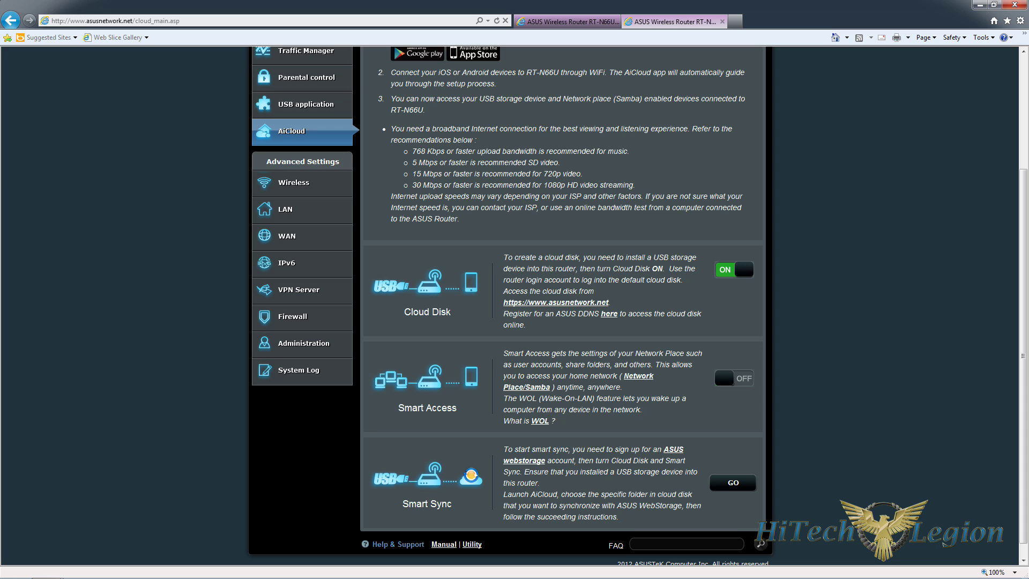
pyautogui.click(611, 314)
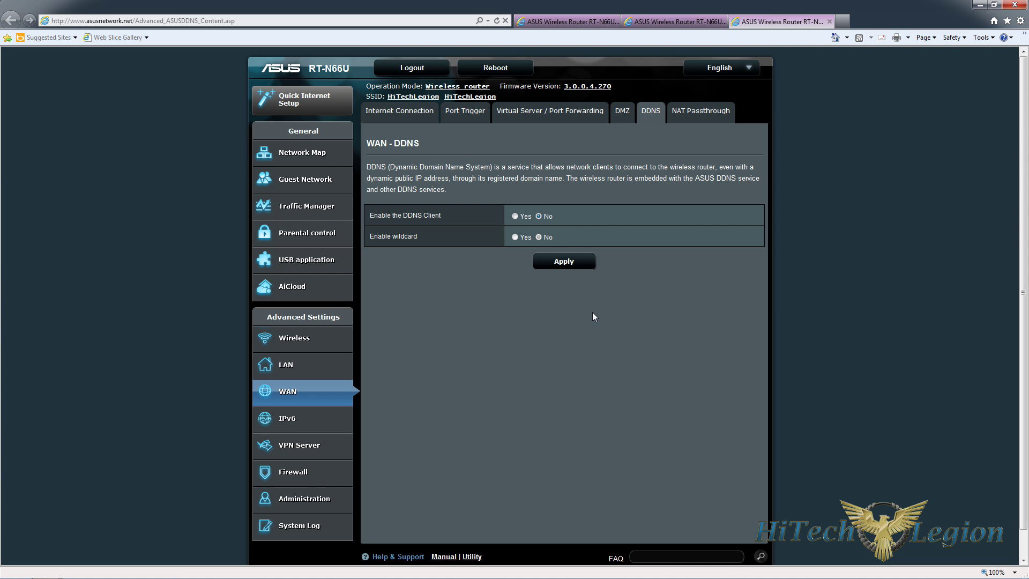
pyautogui.click(515, 217)
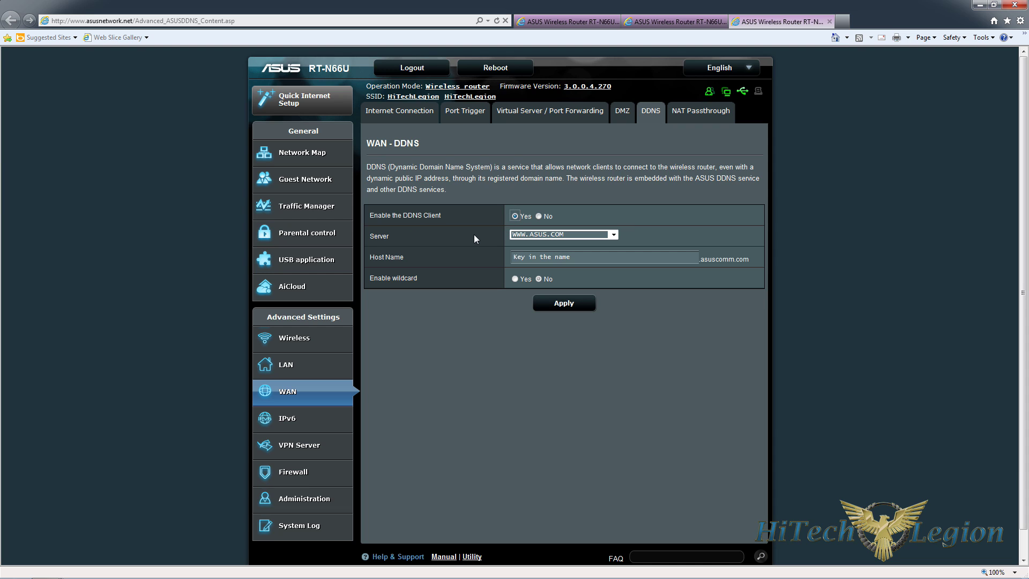
pyautogui.click(613, 236)
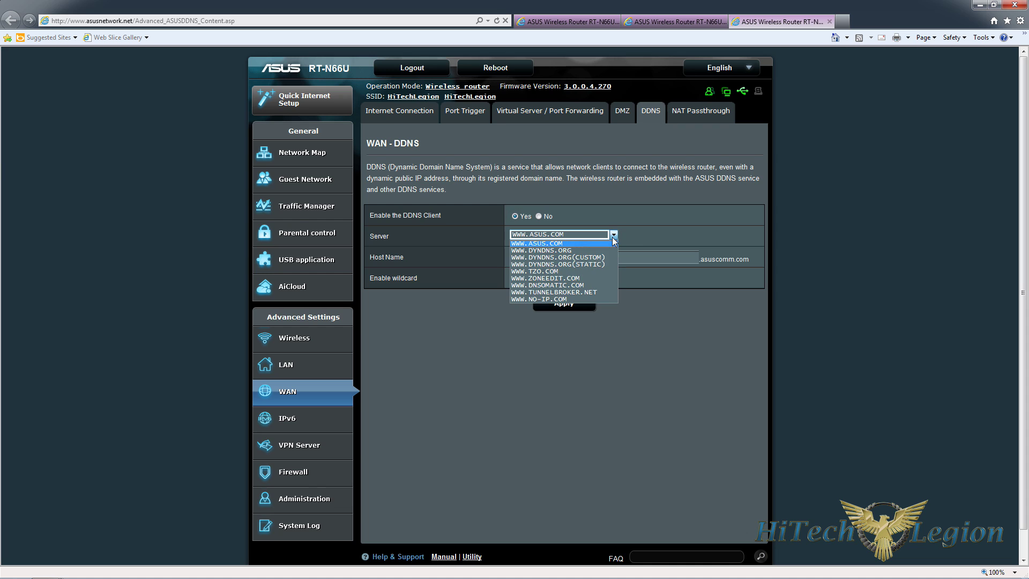
pyautogui.click(622, 223)
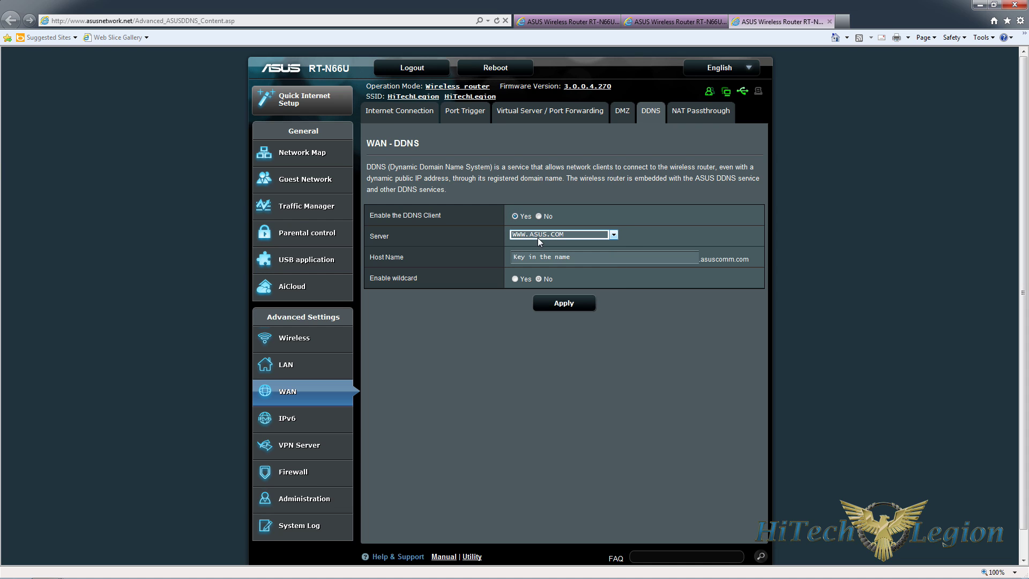
pyautogui.click(611, 235)
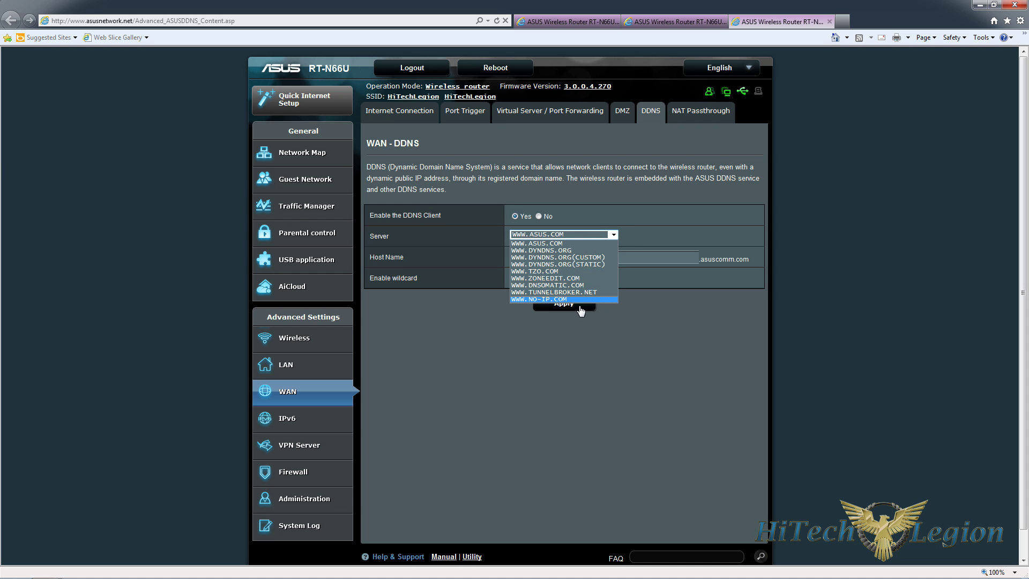
pyautogui.click(588, 242)
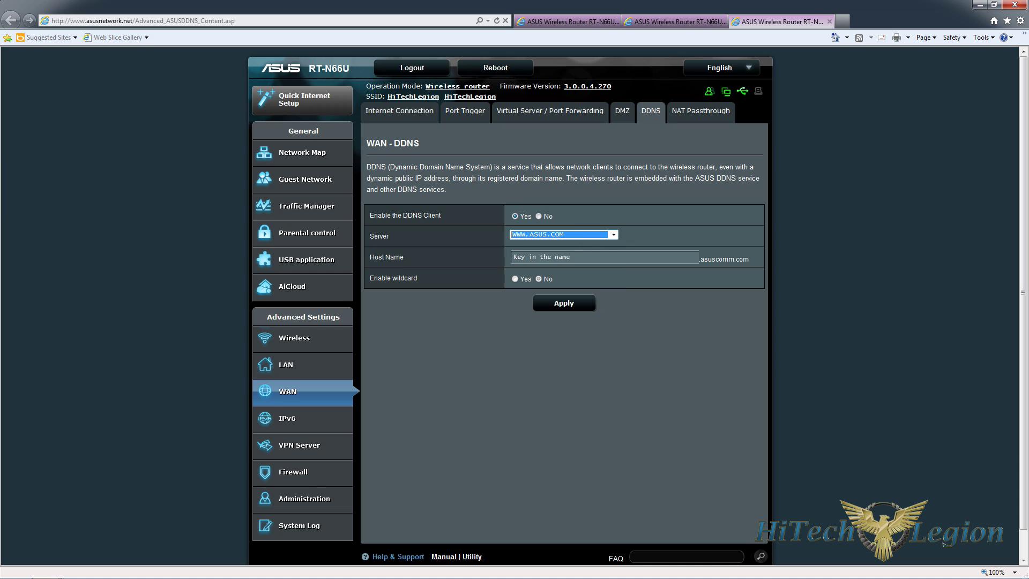
pyautogui.click(604, 257)
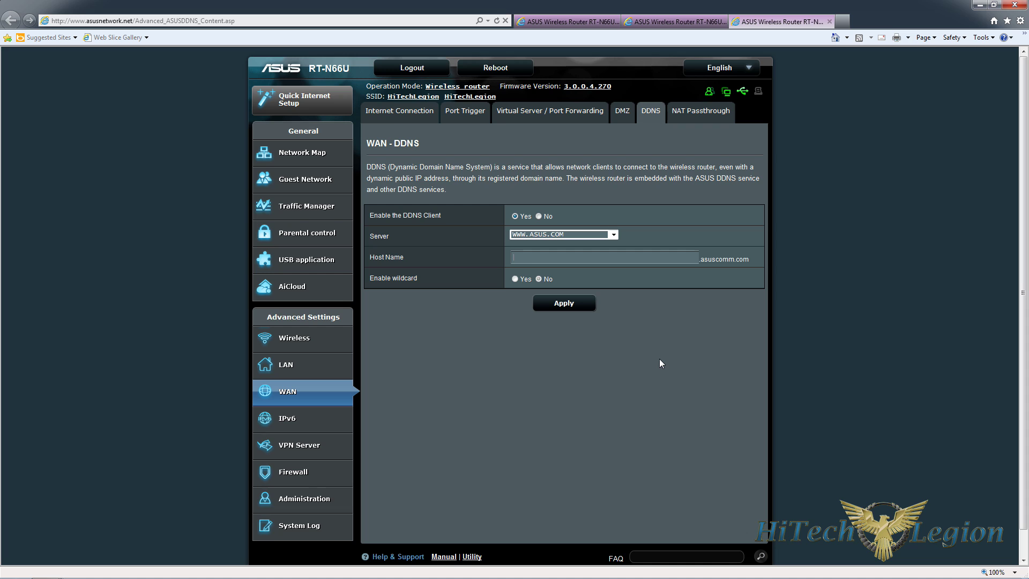
pyautogui.write('hitechlegion')
# - Apply to register hitechlegion.asuscomm.com and dismiss the 'Registration is successful' alert
pyautogui.click(563, 303)
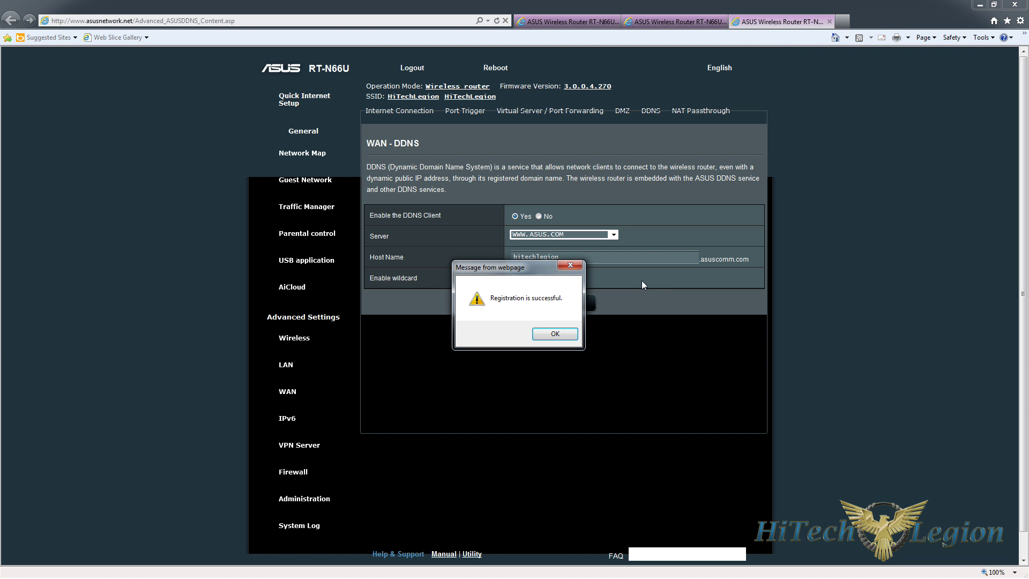
pyautogui.click(557, 337)
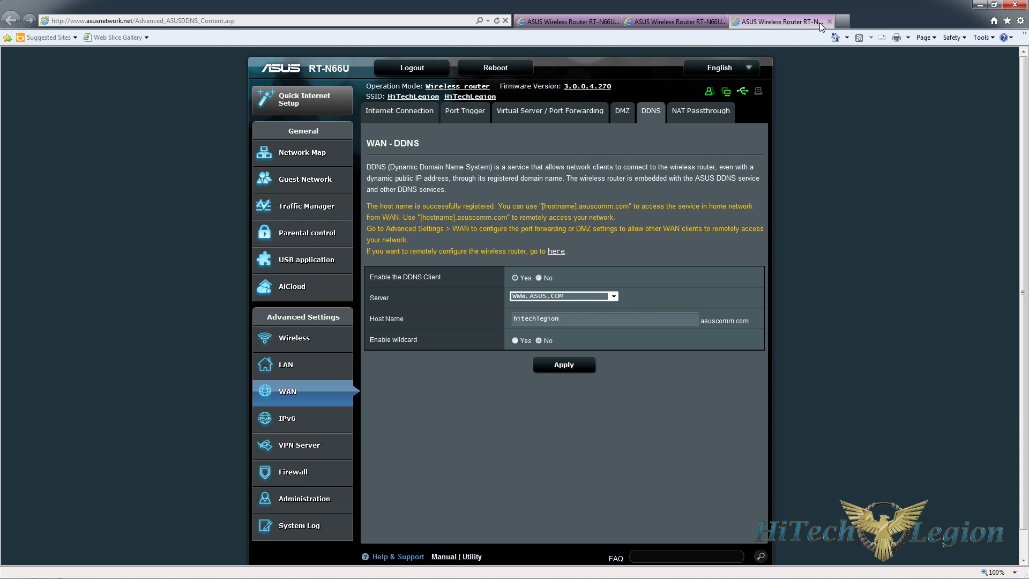
# - Open hitechlegion.asuscomm.com in a new browser tab
pyautogui.click(843, 22)
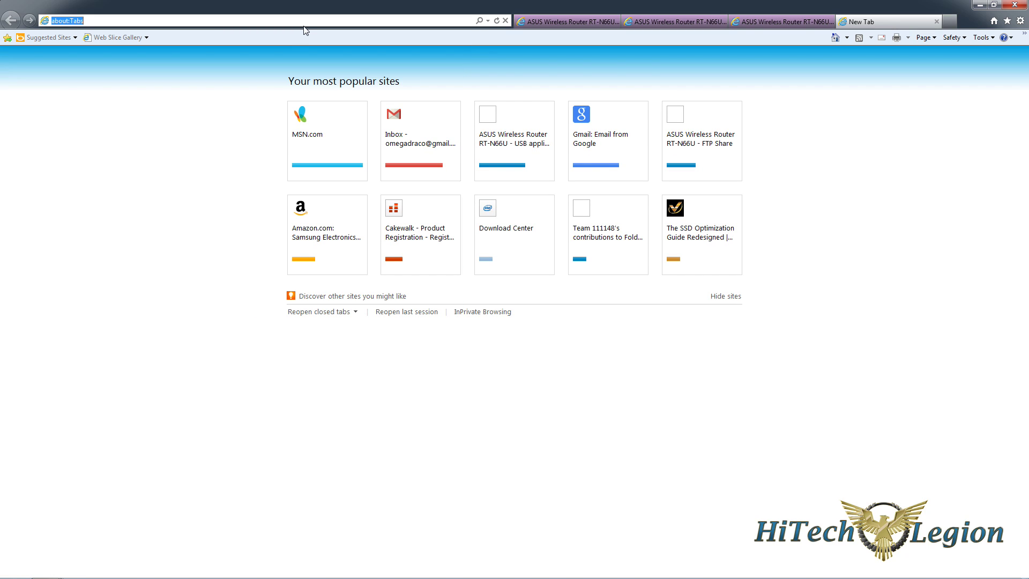
pyautogui.write('hitechle')
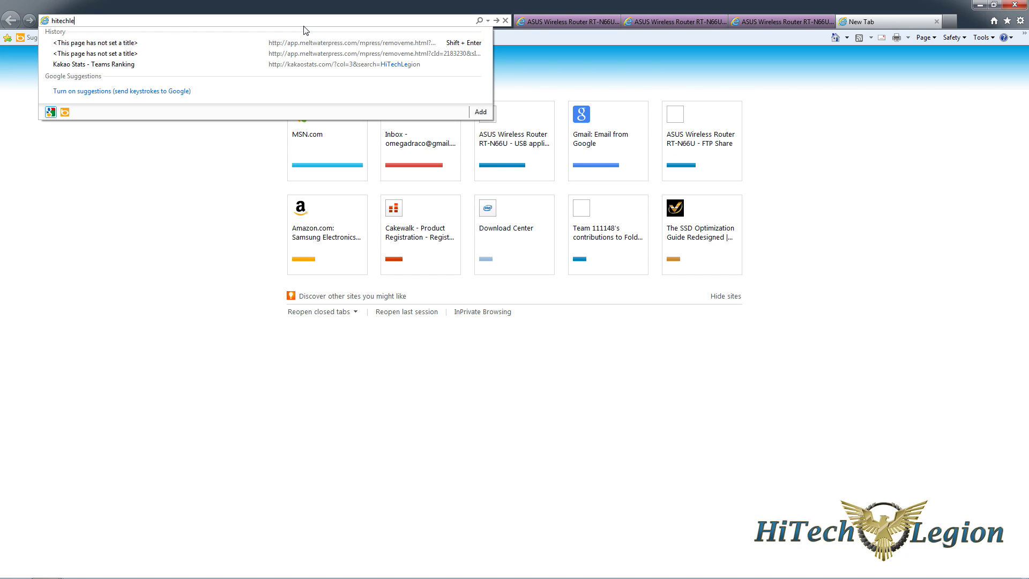
pyautogui.write('gion.asuscomm.com')
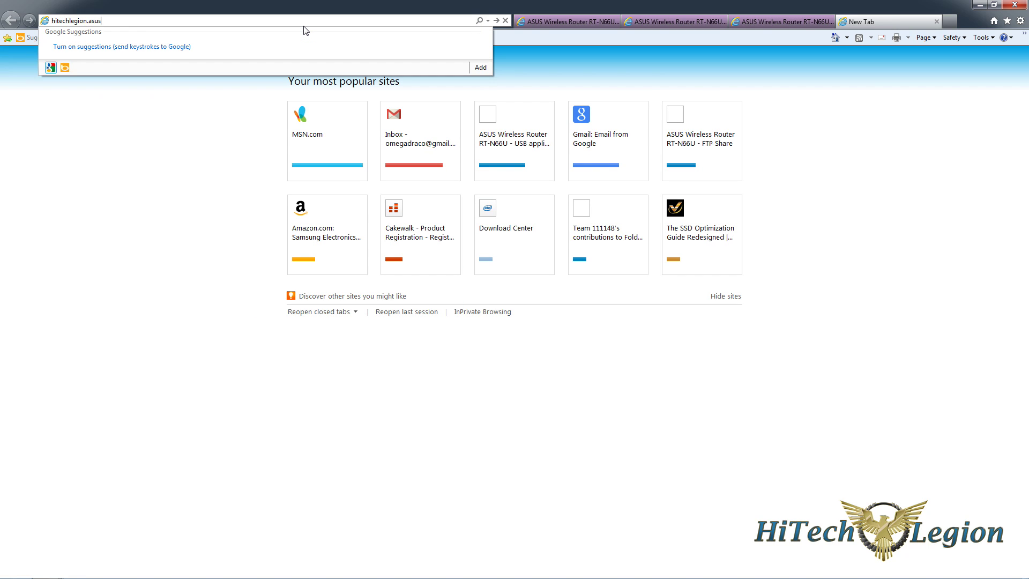
pyautogui.press('Return')
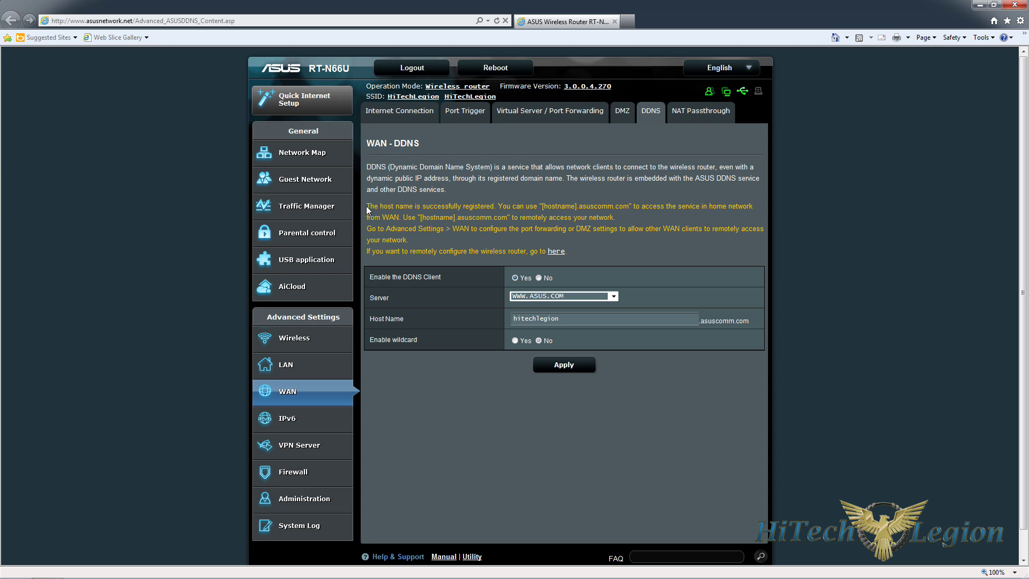
# - Highlight the host name registration notice, then go back to the AiCloud page
pyautogui.moveTo(368, 210); pyautogui.dragTo(607, 246)
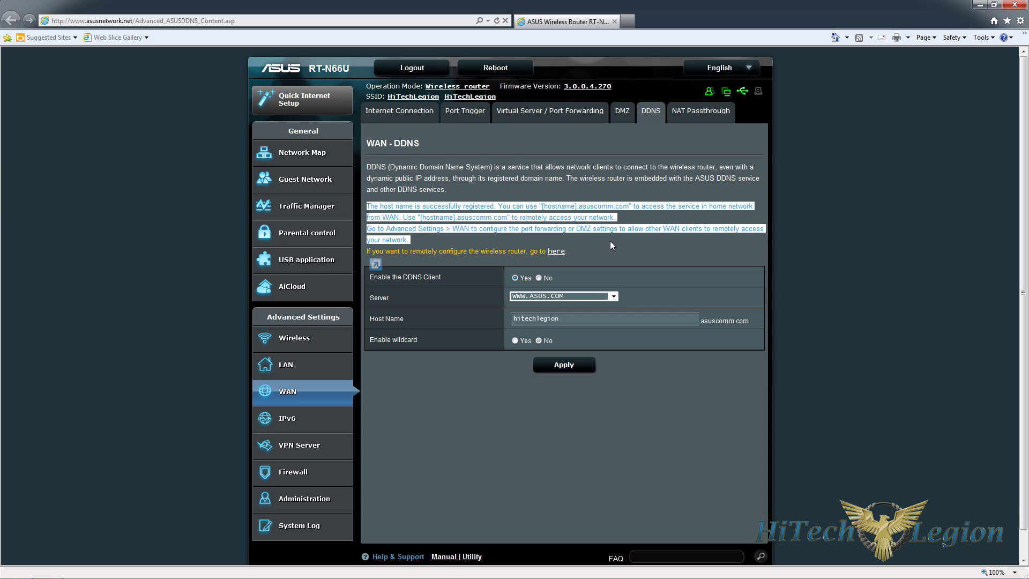
pyautogui.click(610, 241)
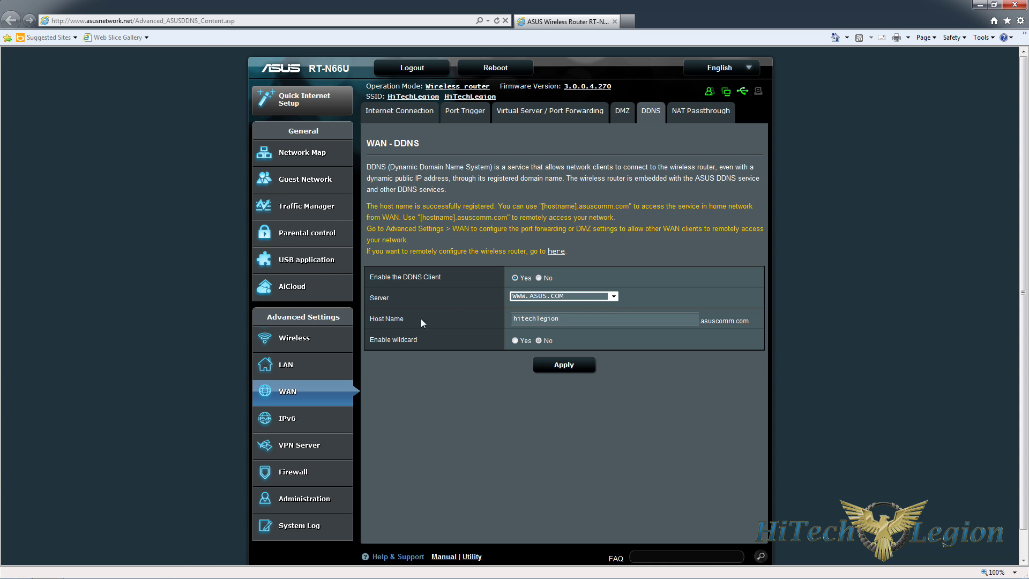
pyautogui.click(290, 290)
pyautogui.scroll(-3, 756, 274)
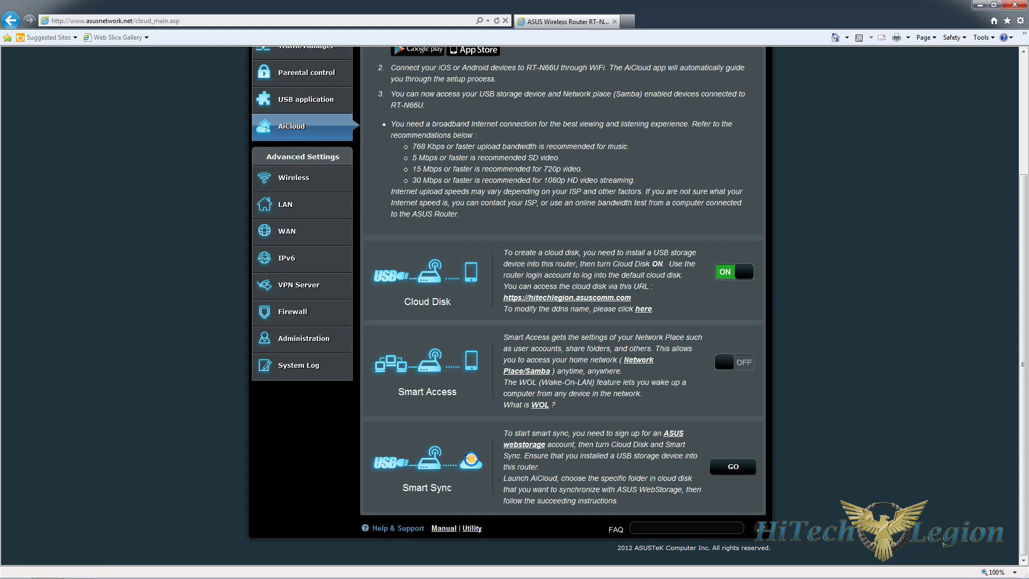
pyautogui.moveTo(632, 298); pyautogui.dragTo(455, 297)
pyautogui.click(667, 324)
pyautogui.click(571, 298)
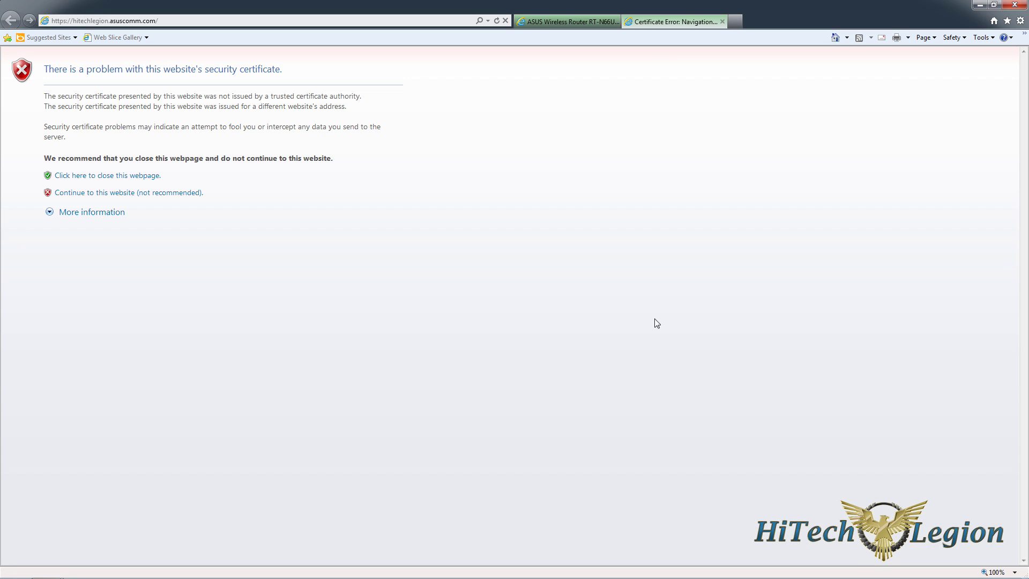
# - Bypass the certificate warning and sign in to AiCloud with the router's login name and password
pyautogui.click(129, 194)
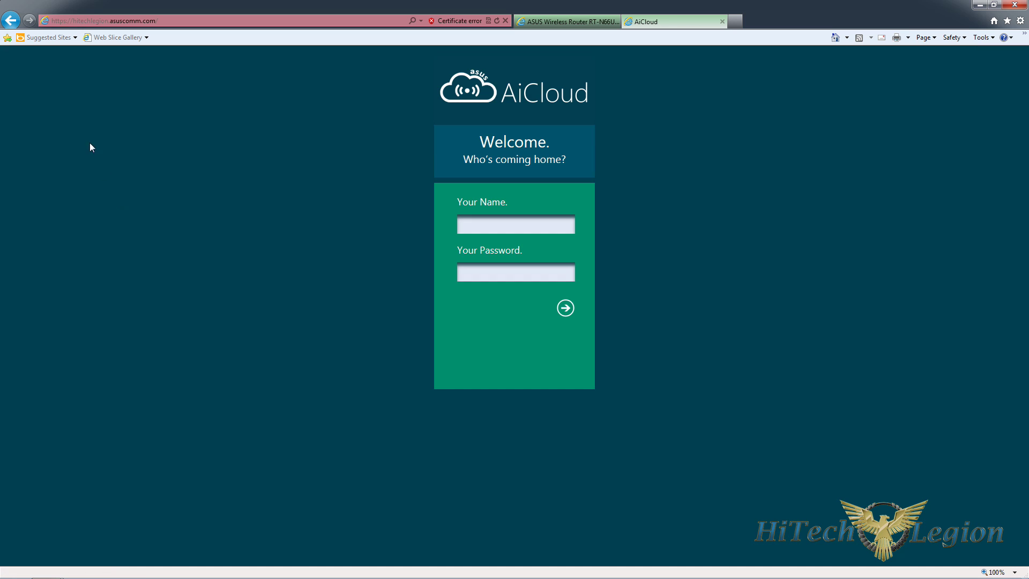
pyautogui.write('admin')
pyautogui.press('Tab')
pyautogui.write('*********')
pyautogui.press('Return')
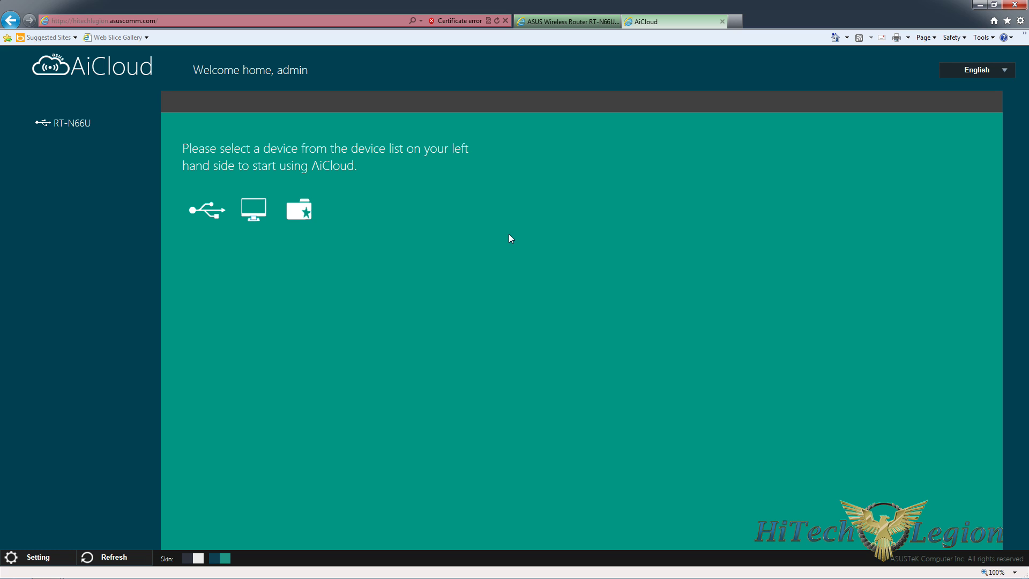
# - Browse RT-N66U > New_Volume > Test, view Components.jpg and Itsalive2.jpg full screen, then close the AiCloud tab
pyautogui.click(56, 124)
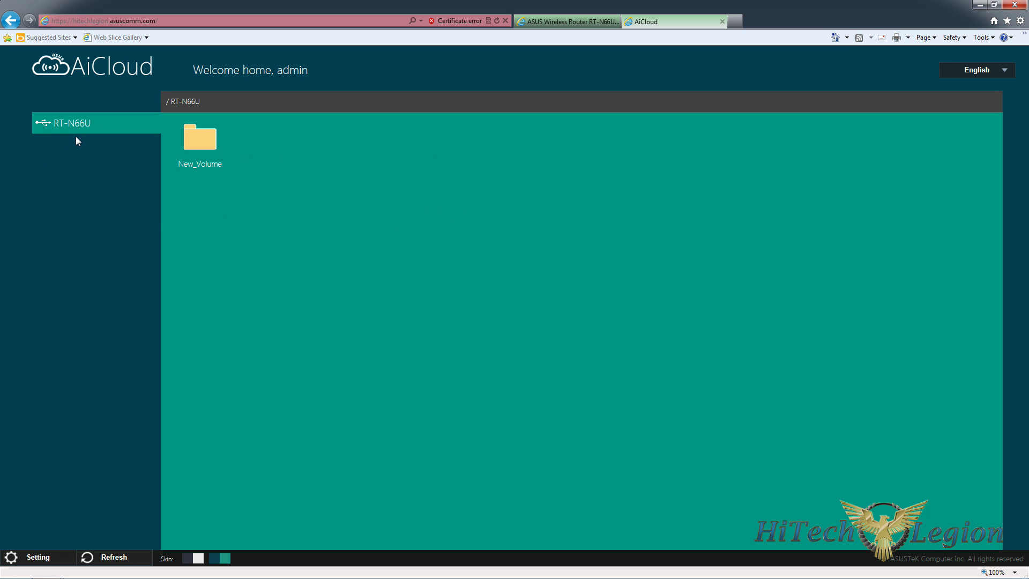
pyautogui.click(200, 139)
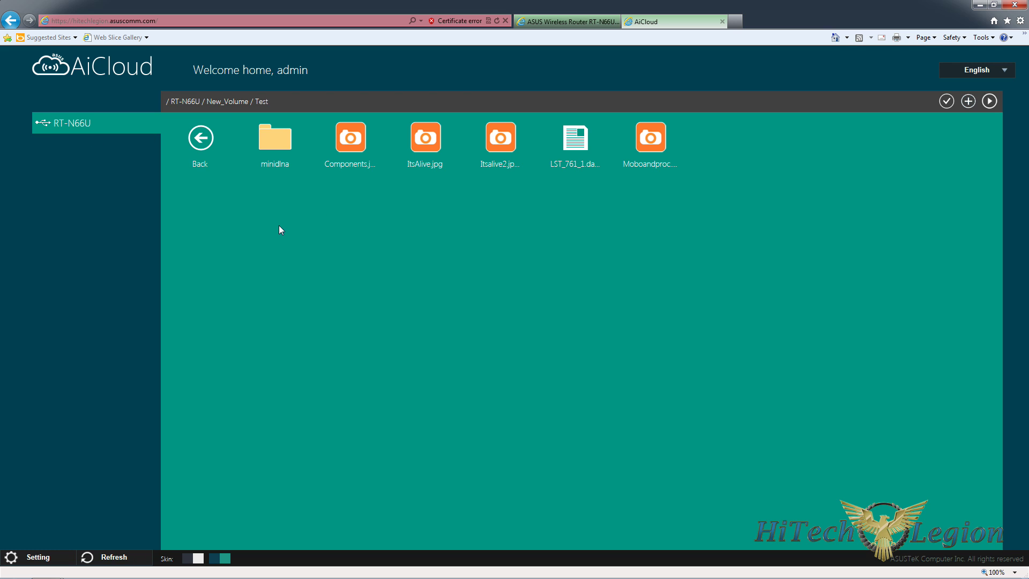
pyautogui.click(364, 143)
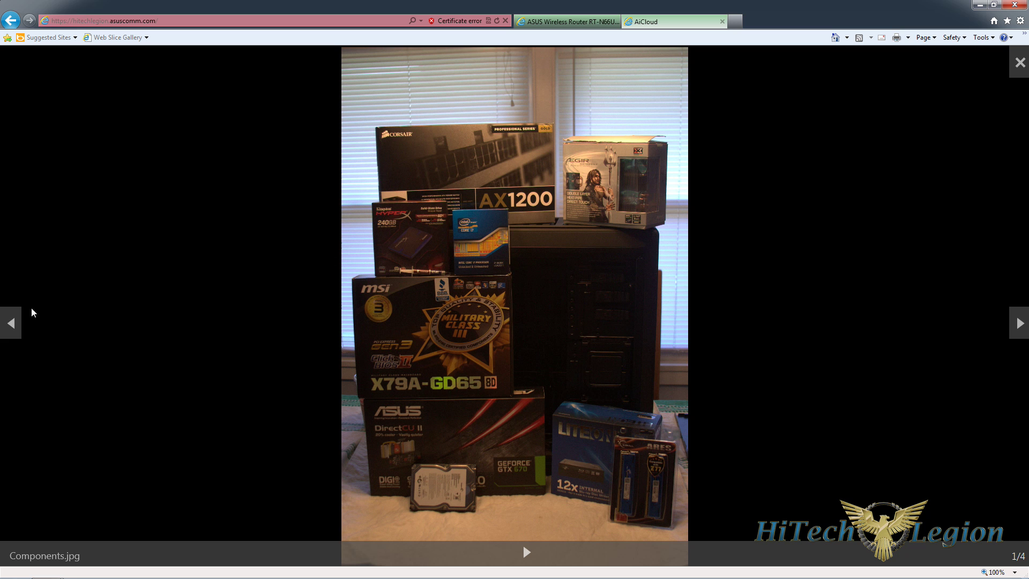
pyautogui.click(11, 322)
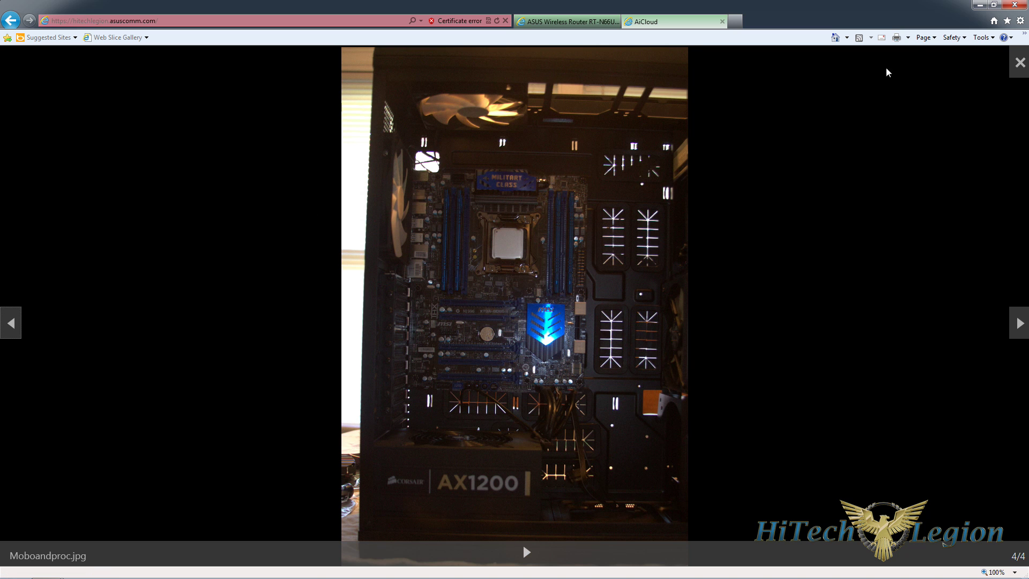
pyautogui.click(1020, 62)
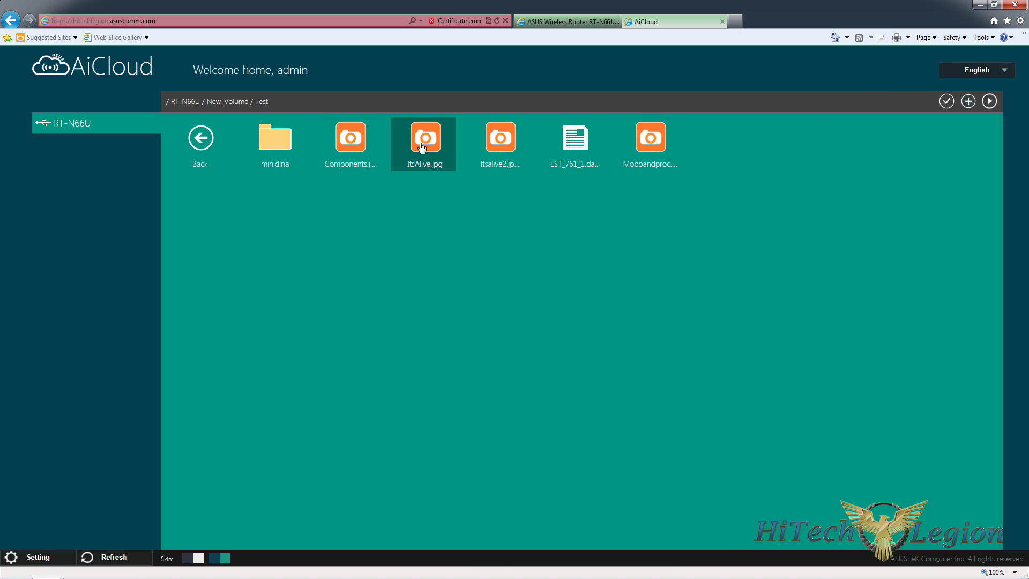
pyautogui.click(499, 141)
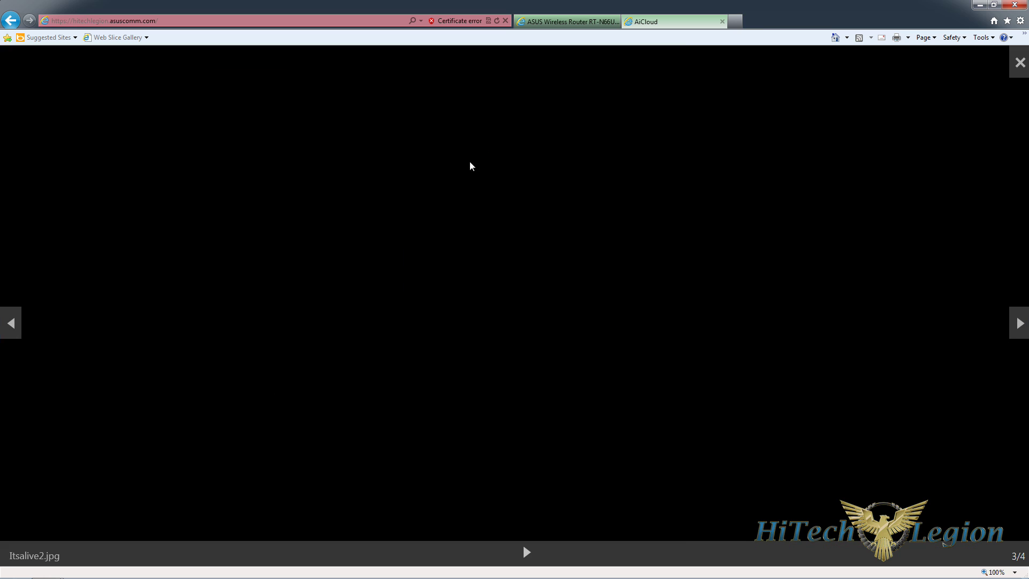
pyautogui.click(1019, 67)
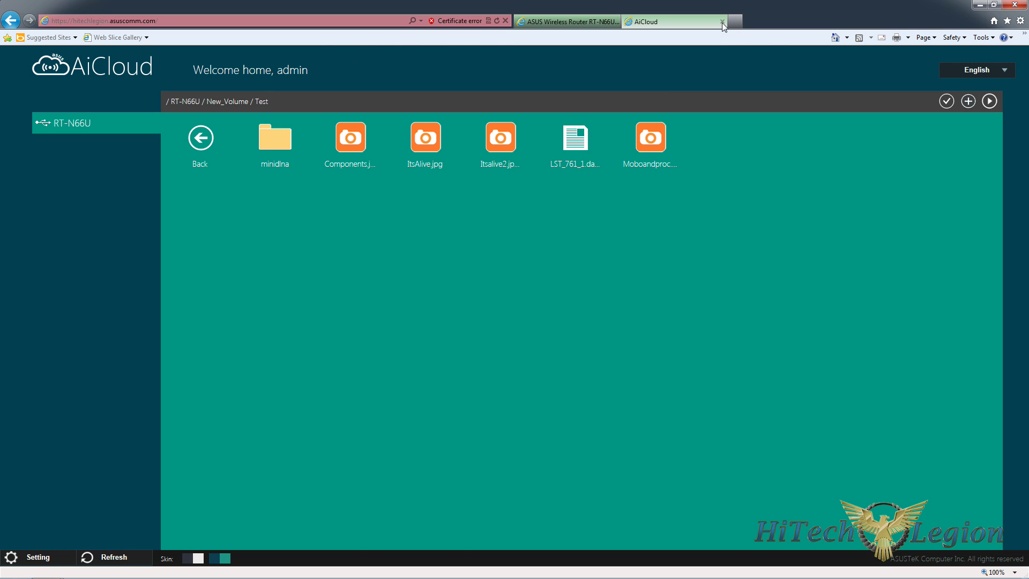
pyautogui.hotkey('ctrl', 'w')
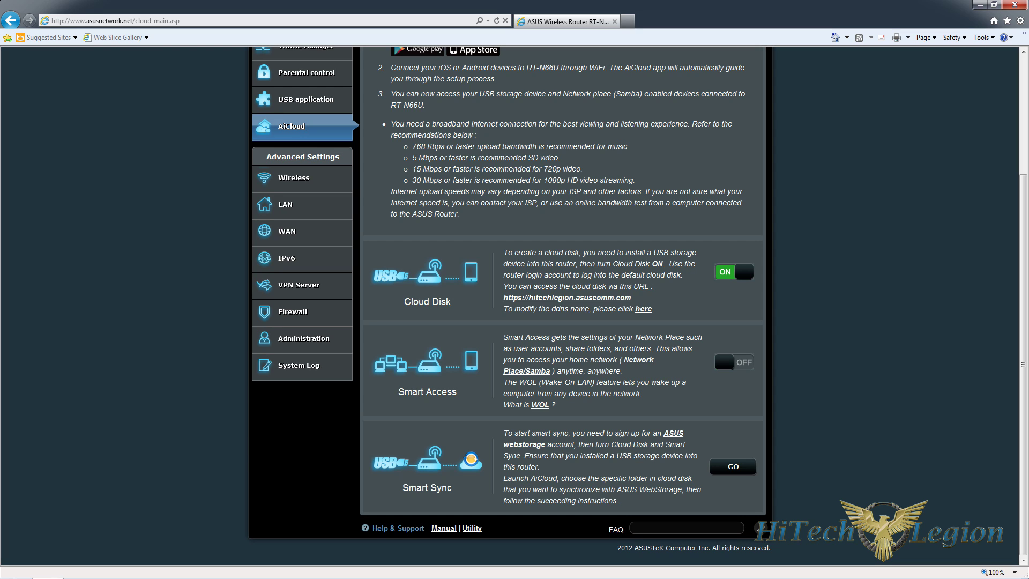
# - Highlight and then deselect the Wake-On-LAN sentence in the Smart Access panel
pyautogui.moveTo(504, 382); pyautogui.dragTo(645, 394)
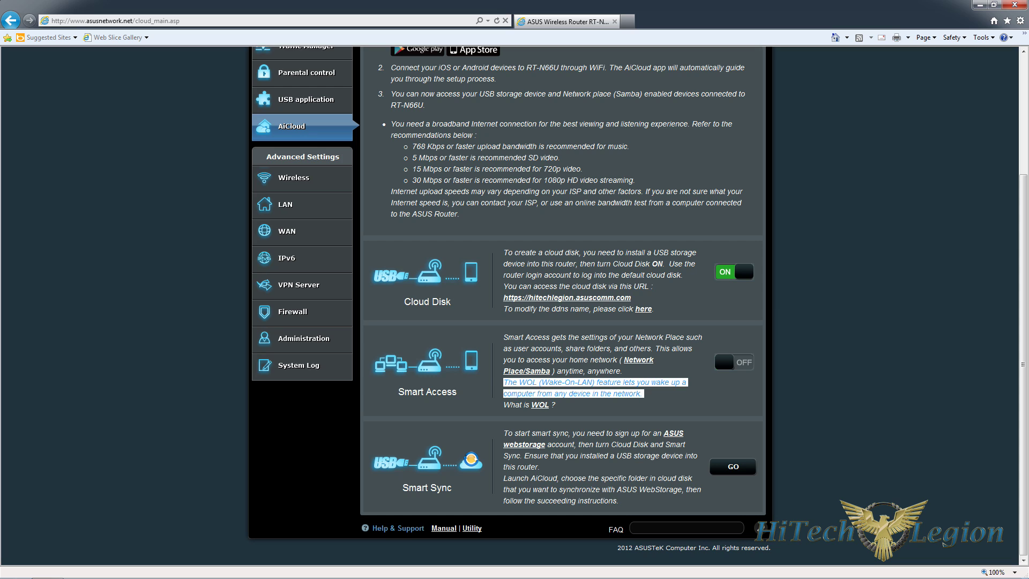
pyautogui.click(677, 399)
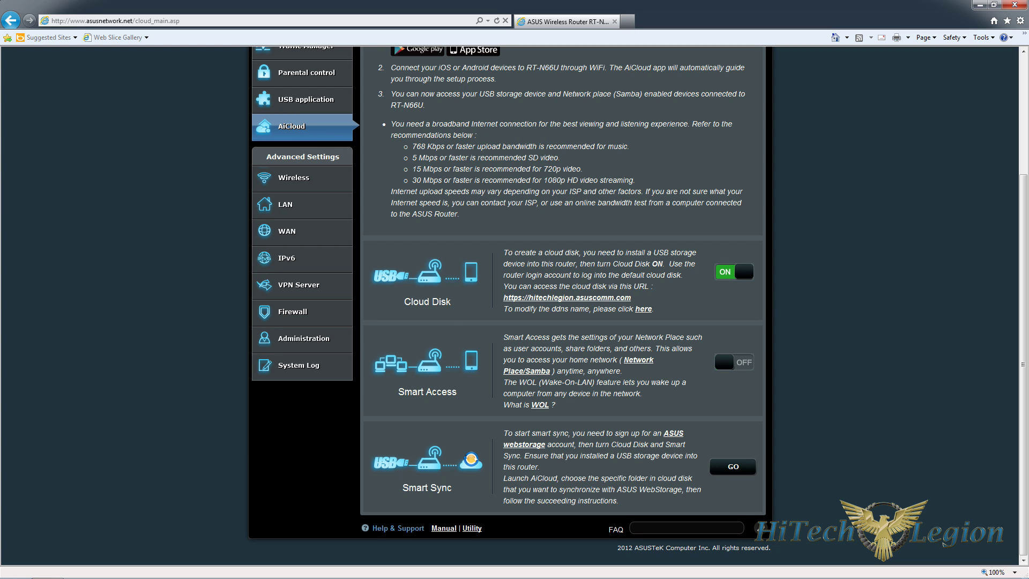
# - Review the AiCloud activity log, return to AiCloud Settings, then move to Smart Sync
pyautogui.scroll(3, 509, 305)
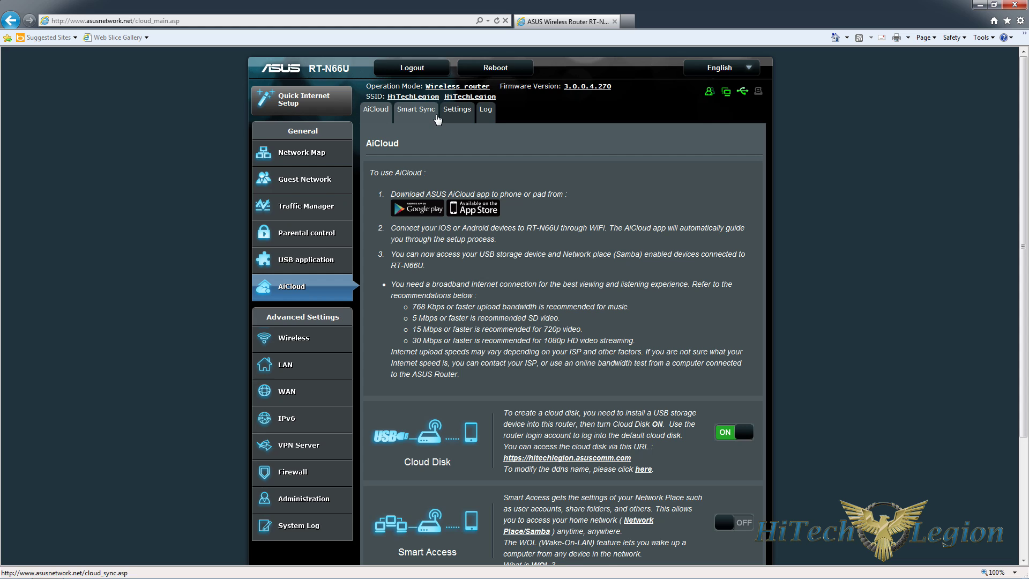
pyautogui.click(457, 109)
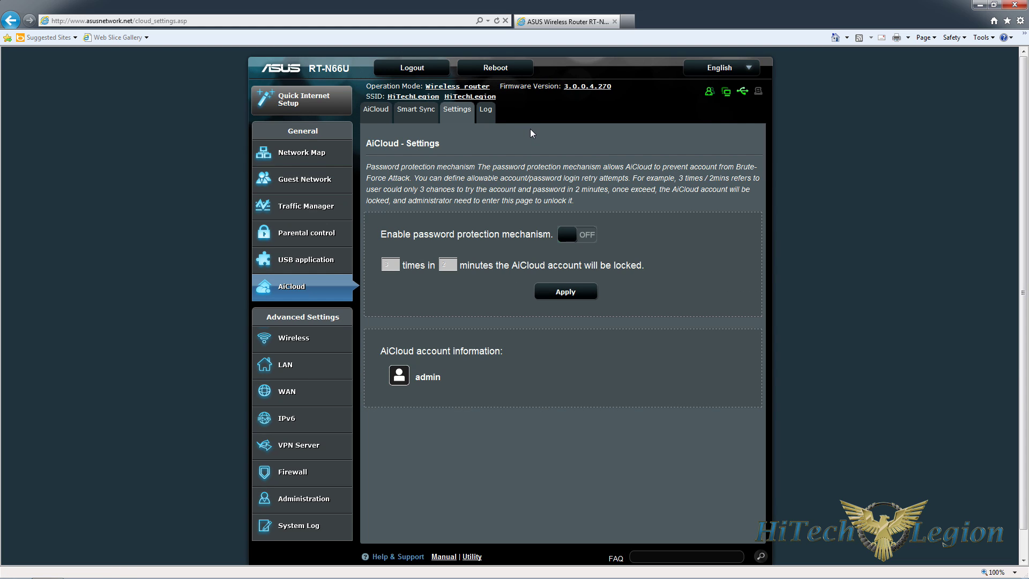
pyautogui.click(487, 111)
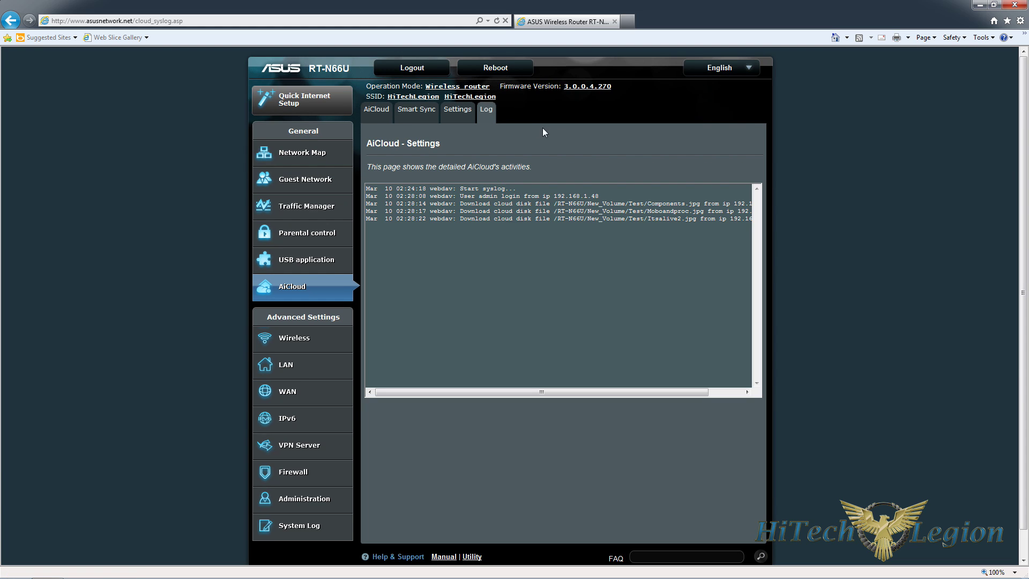
pyautogui.click(455, 115)
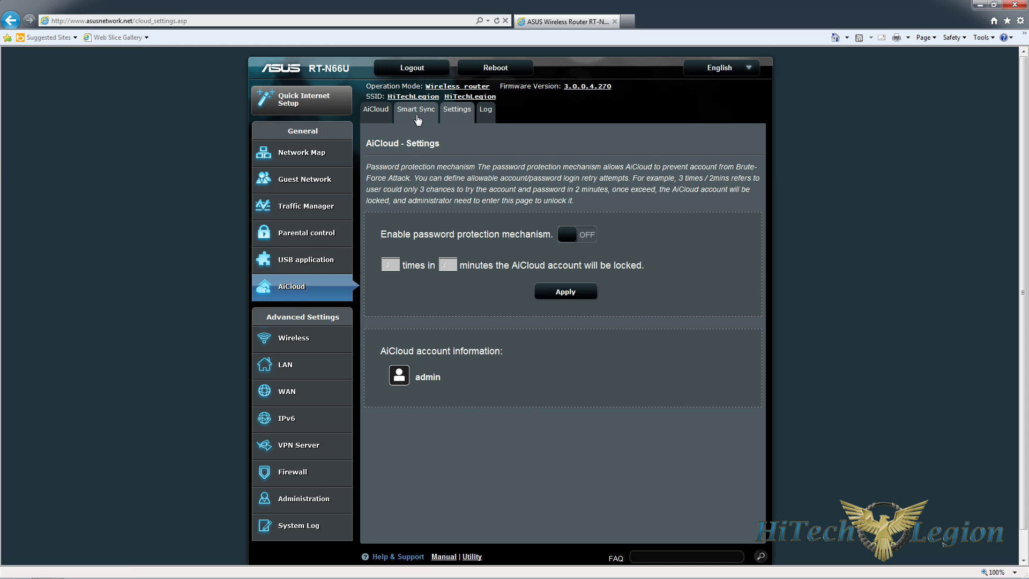
pyautogui.click(436, 114)
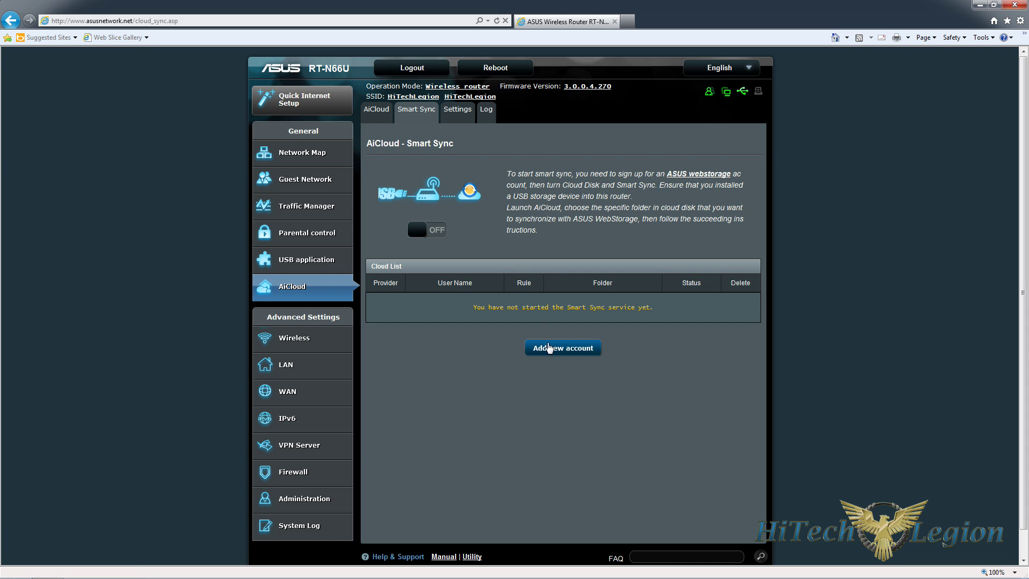
# - Start a new ASUS WebStorage Smart Sync account, checking the rule options but keeping Sync
pyautogui.click(559, 349)
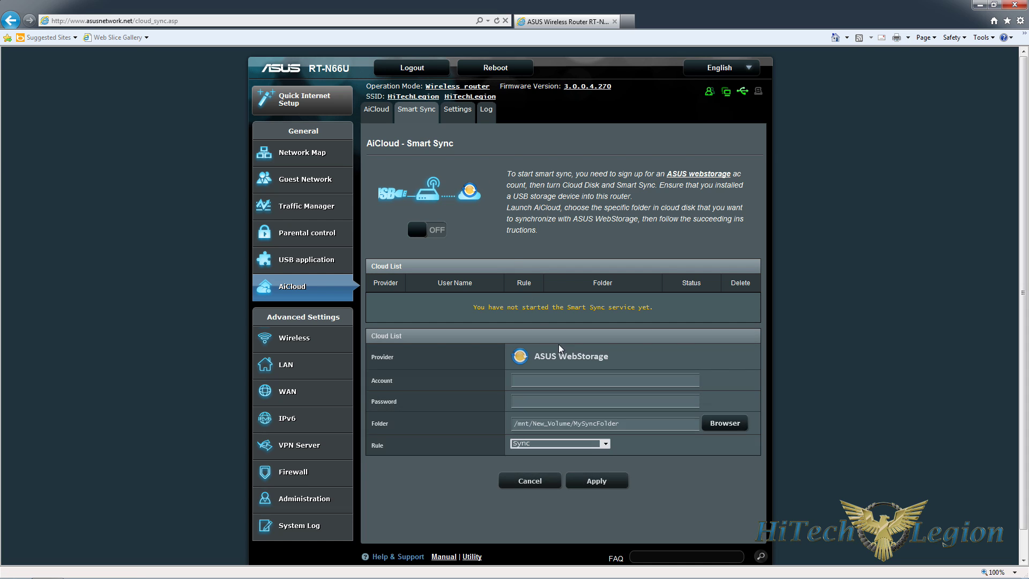
pyautogui.click(571, 443)
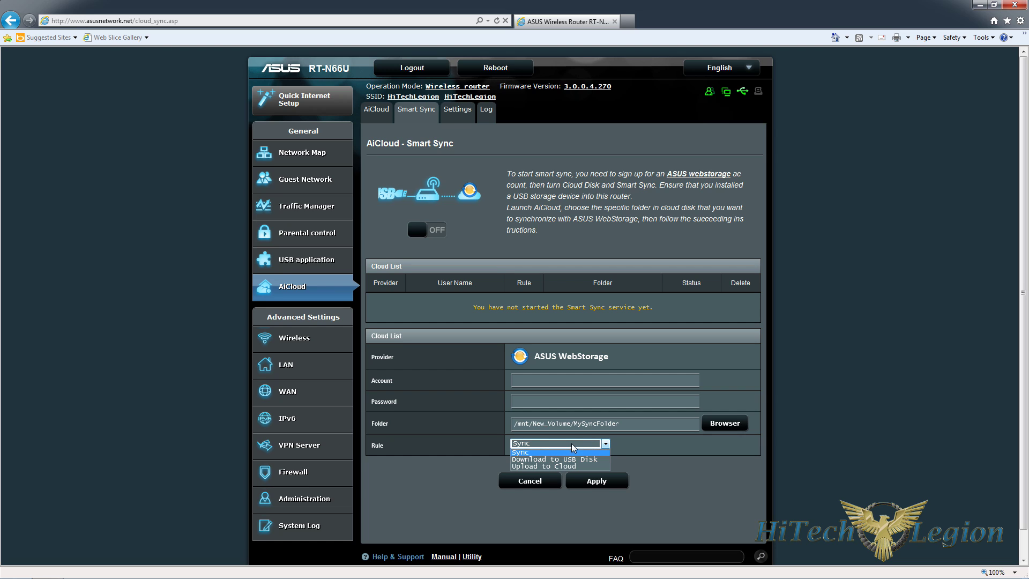
pyautogui.click(829, 442)
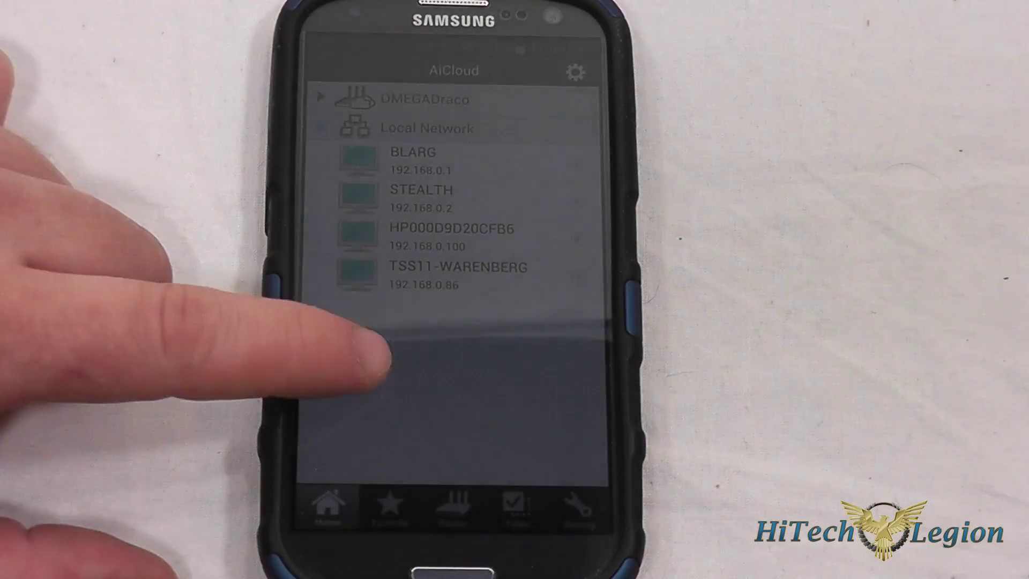
# - Wake the phone and view the AiCloud app's Setting screen showing version 1.0.0.2.66
pyautogui.click(374, 375)
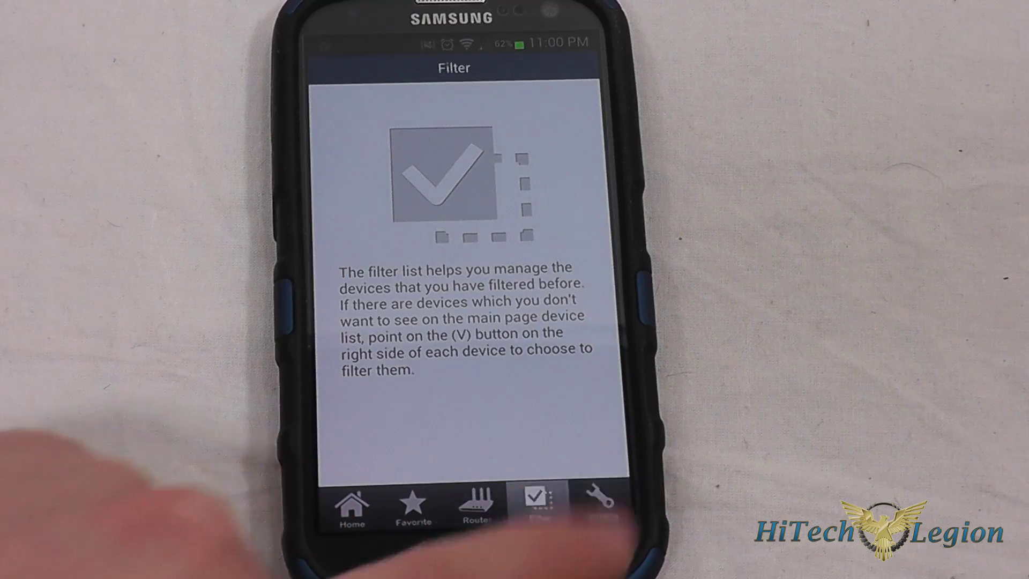
pyautogui.click(590, 507)
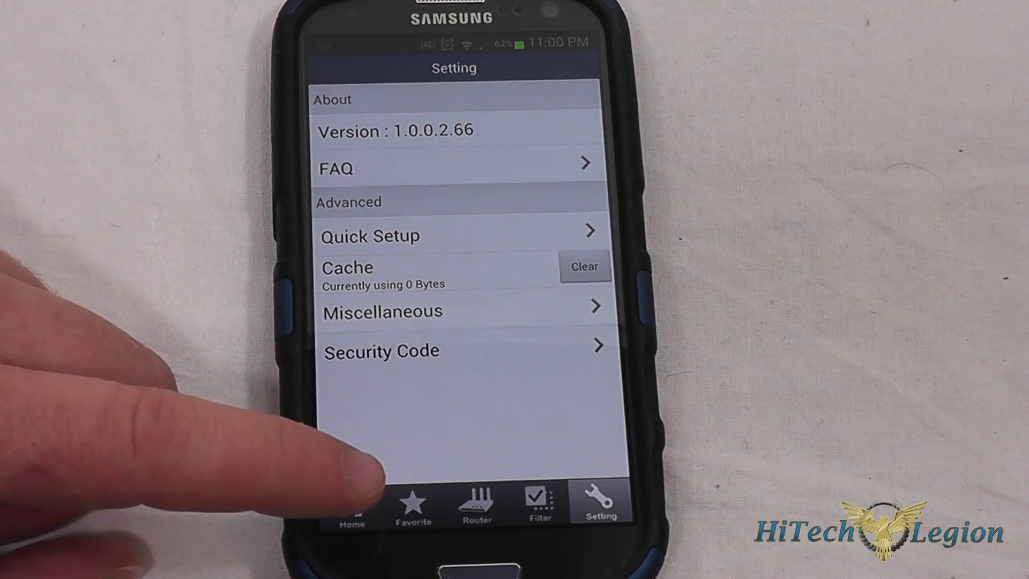
# - Return to the AiCloud app home list showing OMEGADraco and four Local Network computers
pyautogui.click(353, 507)
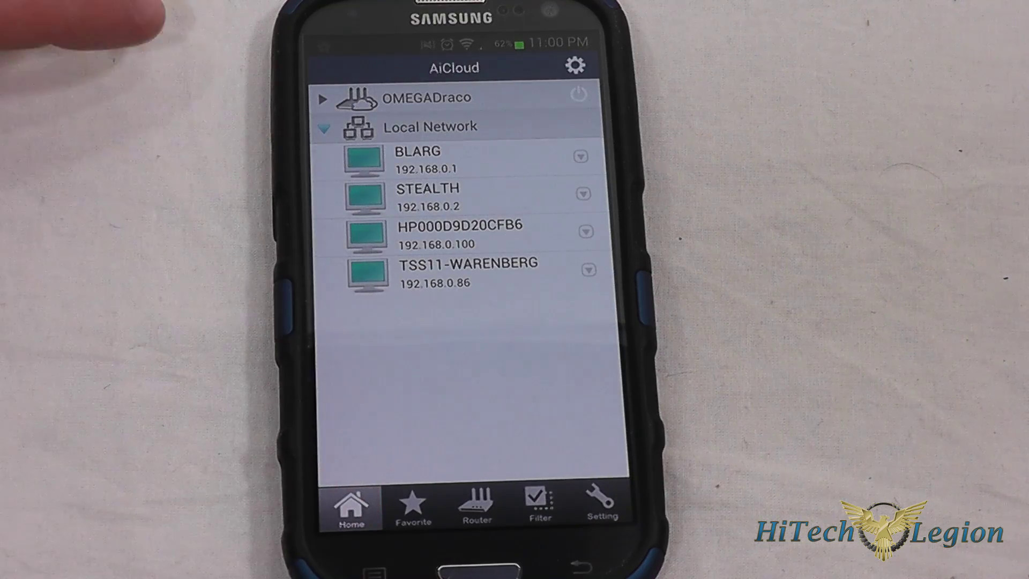